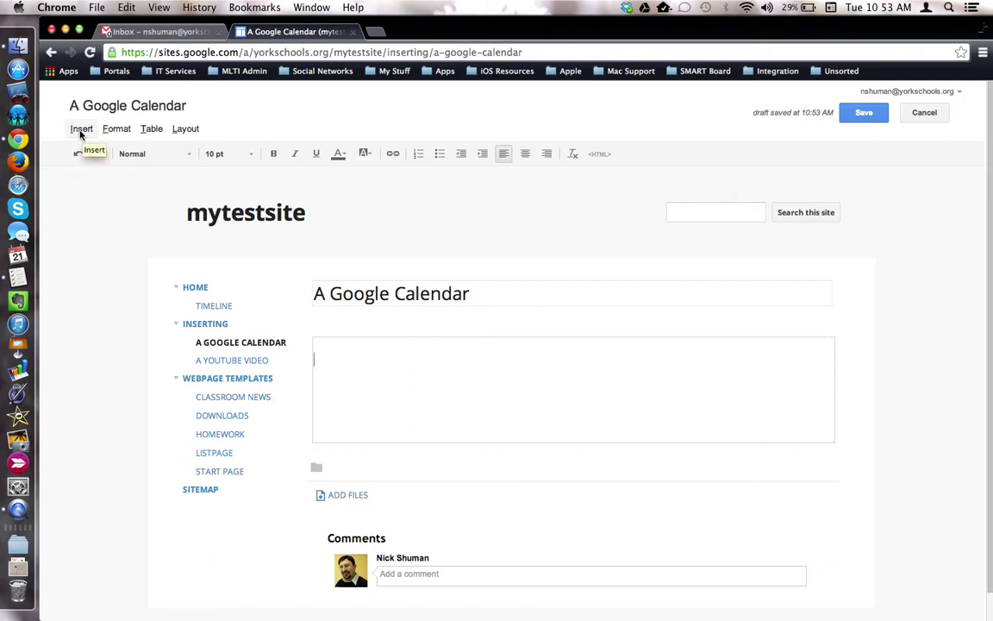
# - Open the Insert menu on the empty A Google Calendar page
pyautogui.click(81, 129)
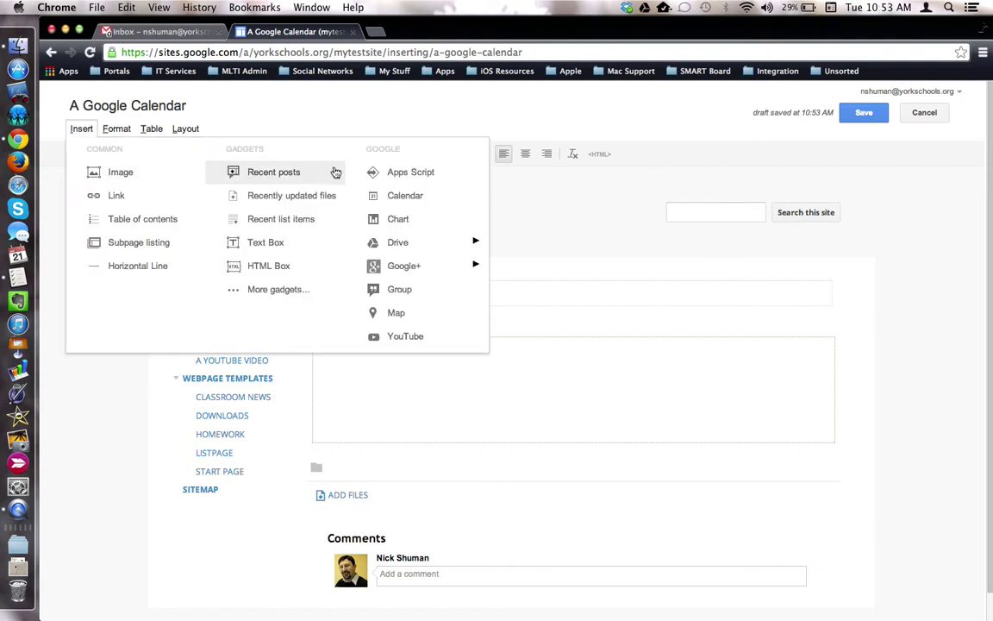
# - Insert a Calendar and select CRES RR Laptop Cart Grade 4 from the calendar list
pyautogui.click(437, 201)
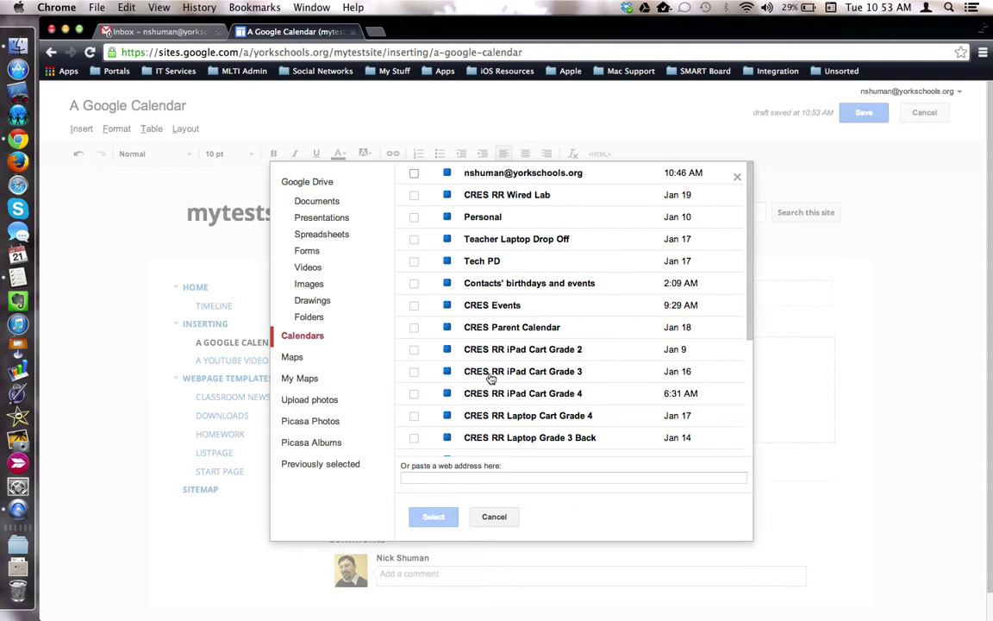
pyautogui.scroll(-2, 490, 379)
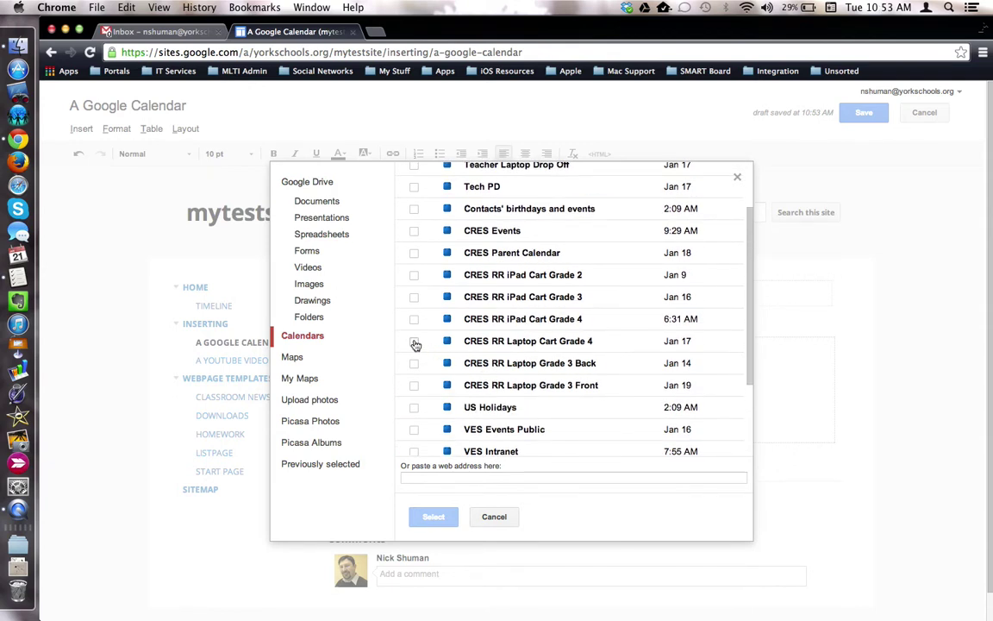
pyautogui.click(414, 342)
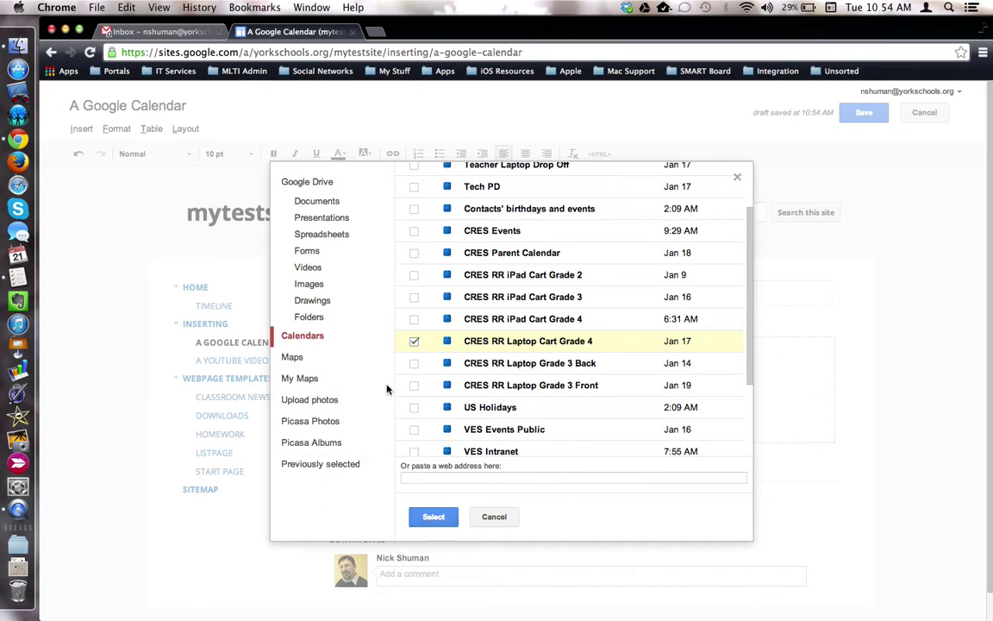
pyautogui.click(443, 521)
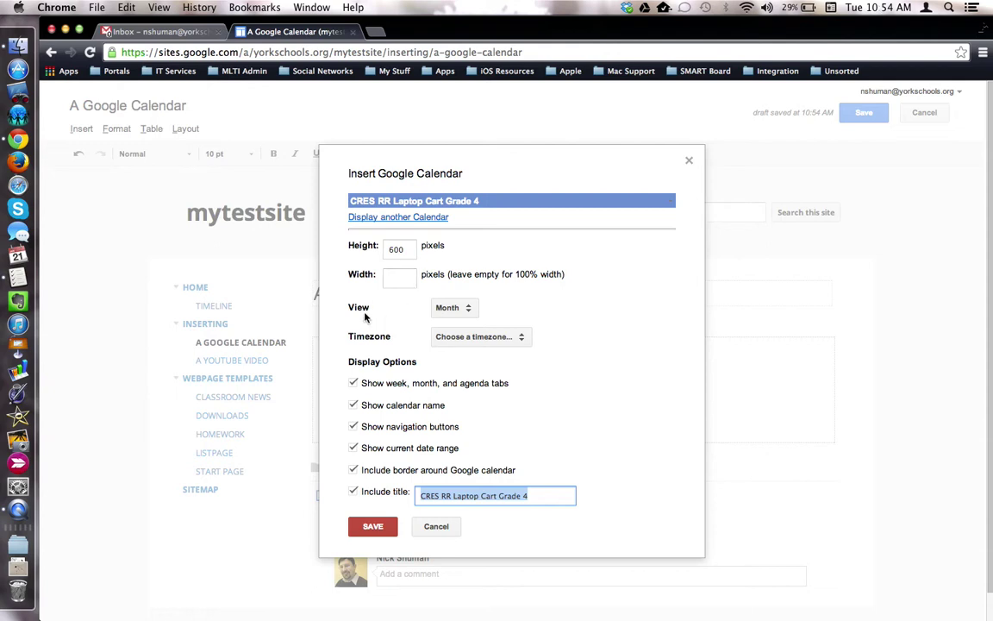
# - Embed the calendar in Month view with timezone GMT-05:00 Eastern Time - New York
pyautogui.click(470, 315)
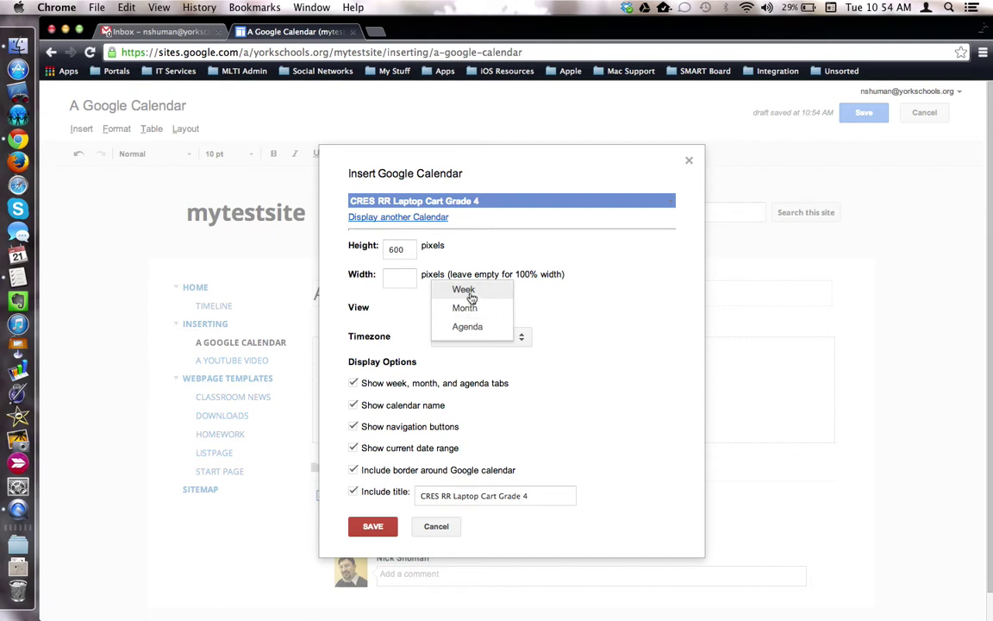
pyautogui.click(550, 332)
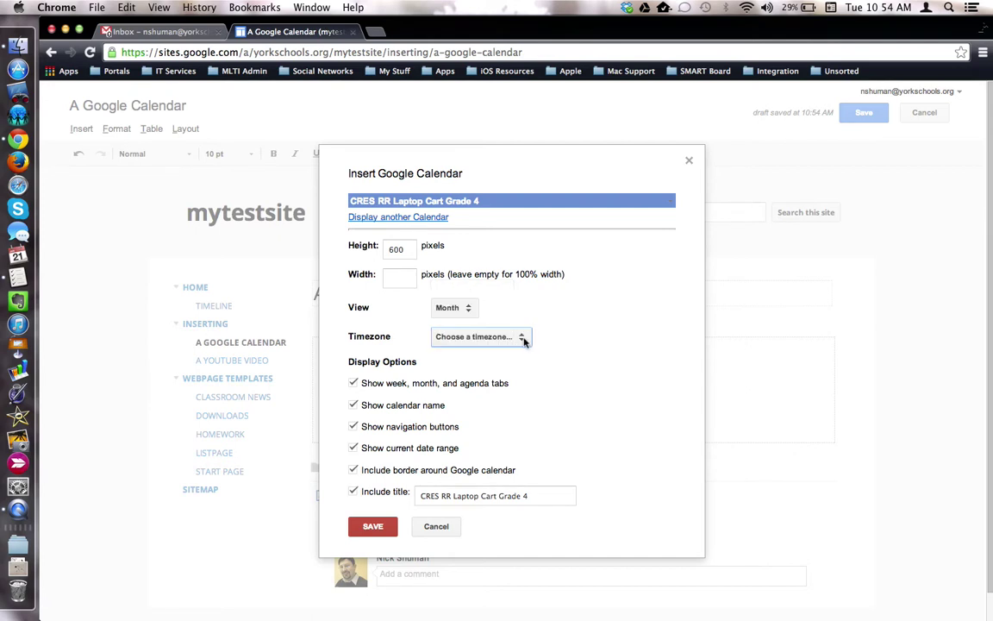
pyautogui.click(523, 339)
pyautogui.scroll(-15, 521, 412)
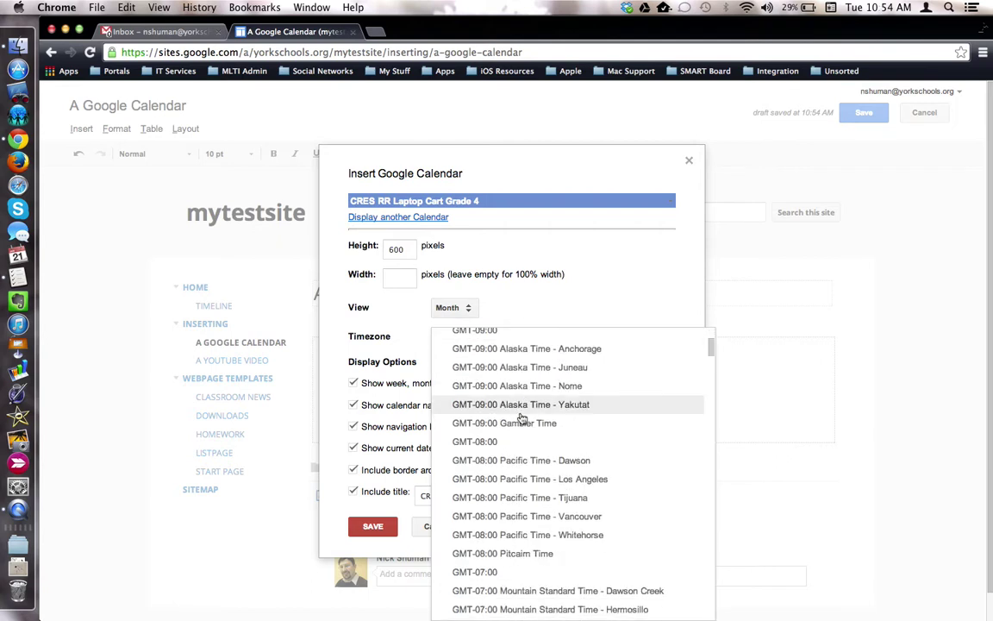
pyautogui.scroll(-10, 521, 418)
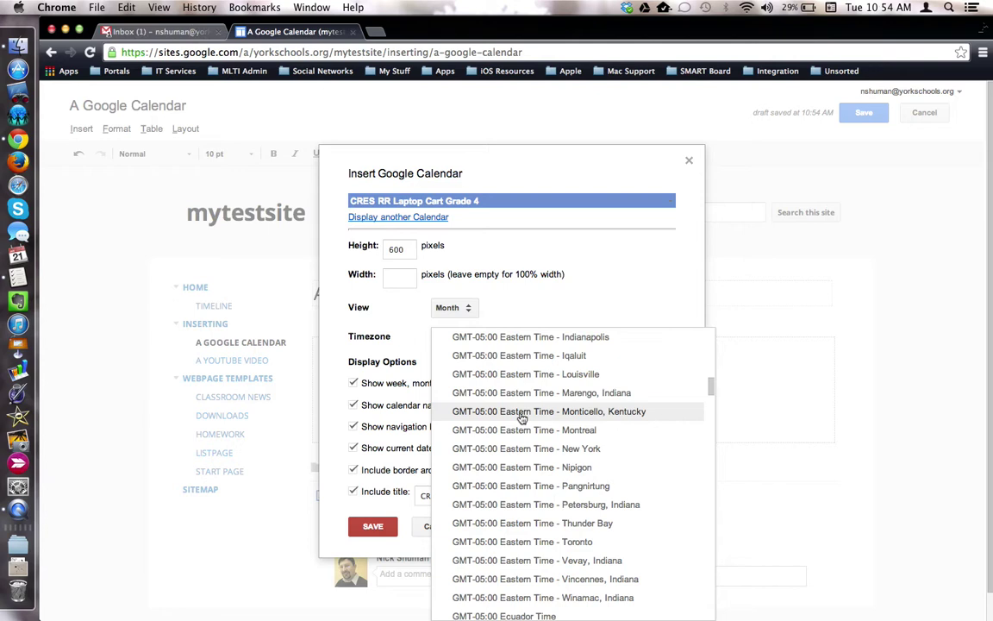
pyautogui.scroll(-1, 517, 431)
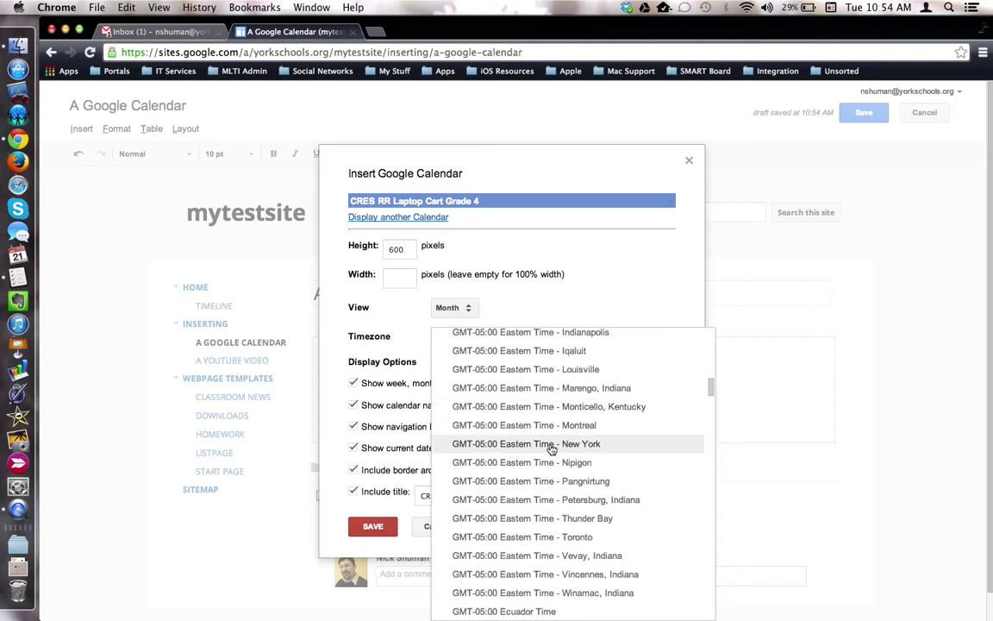
pyautogui.click(614, 448)
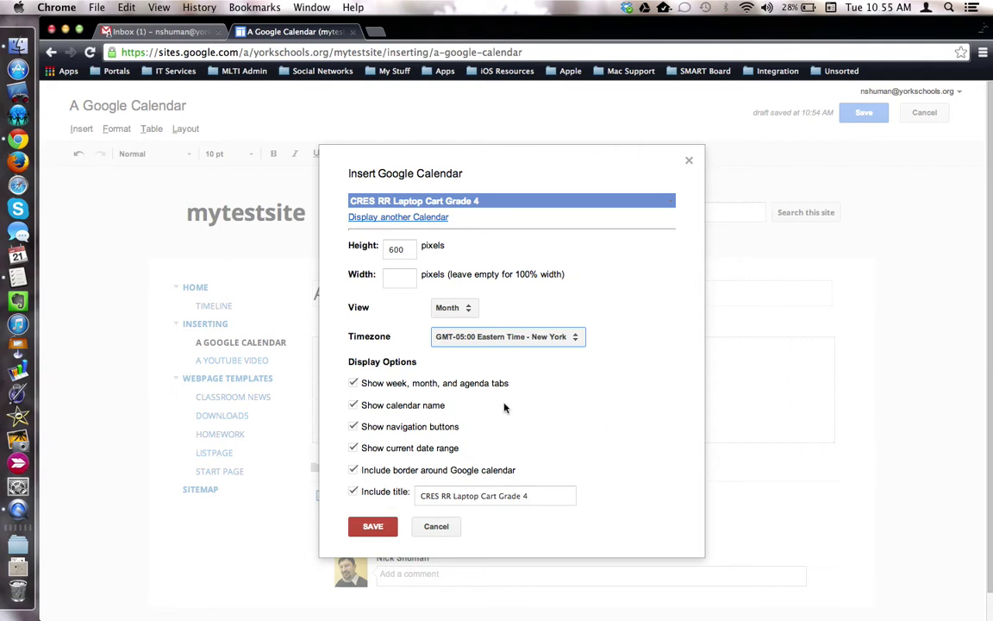
pyautogui.click(372, 526)
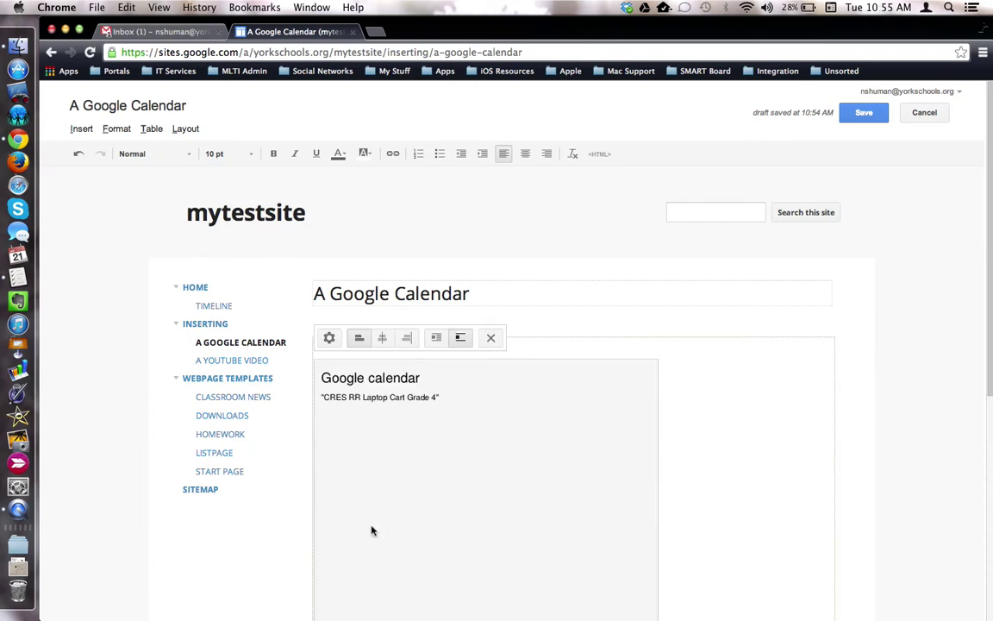
# - Review the calendar gadget's properties without changes, then save the page
pyautogui.scroll(-4, 371, 528)
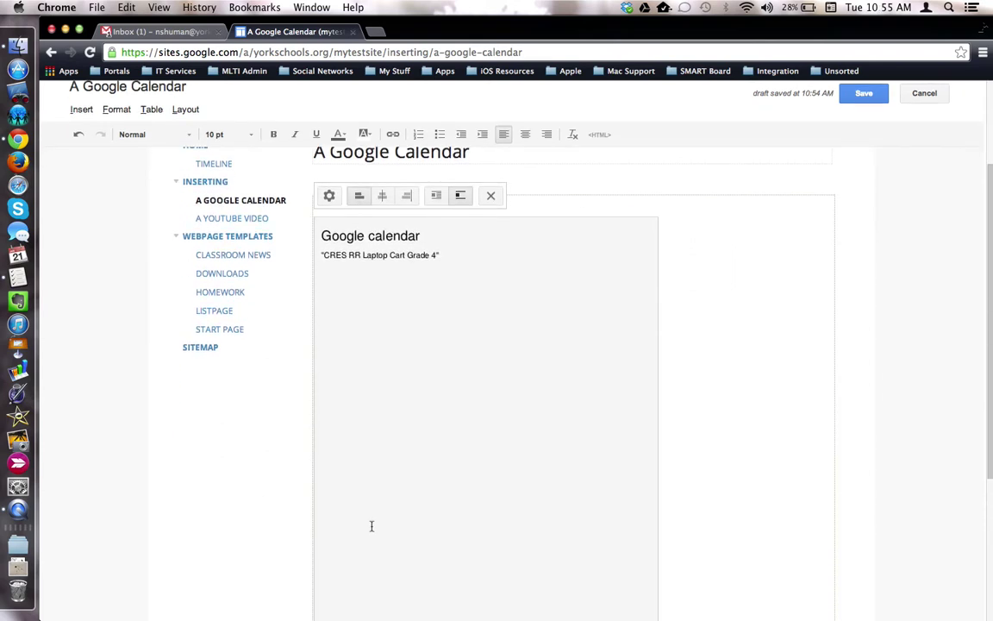
pyautogui.click(650, 360)
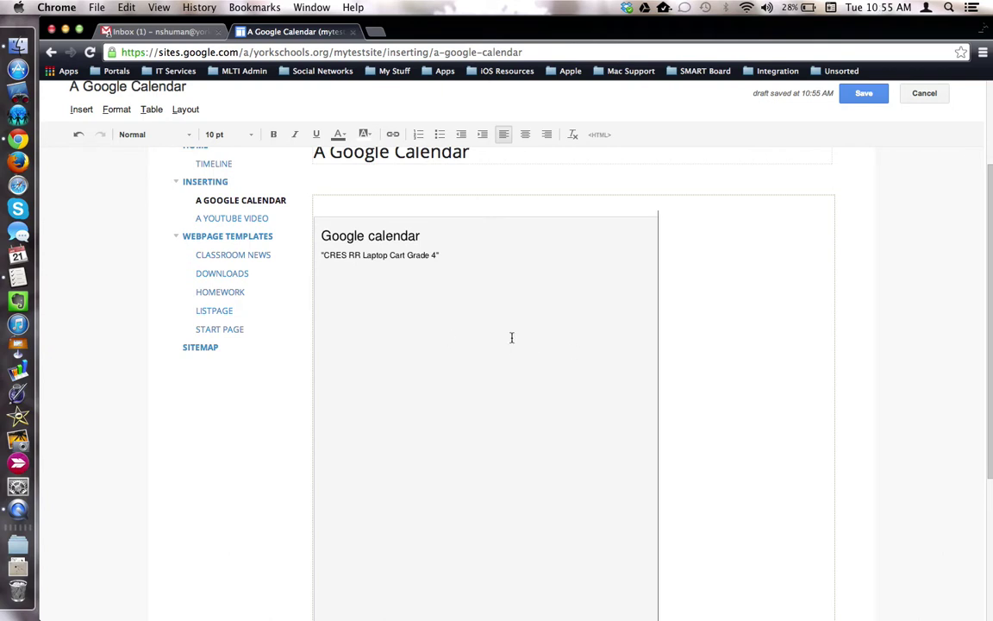
pyautogui.click(478, 333)
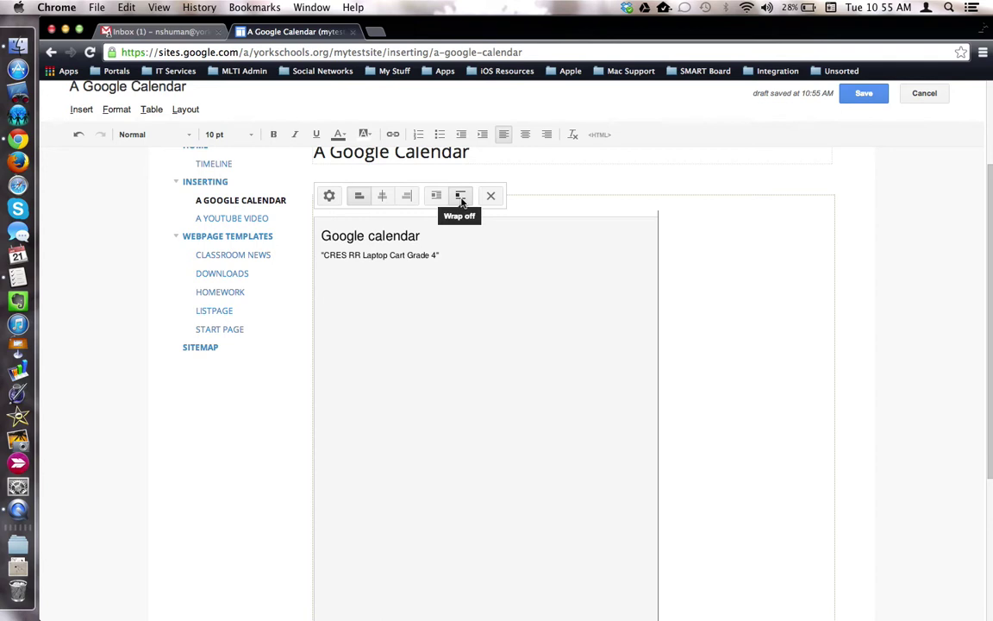
pyautogui.click(330, 197)
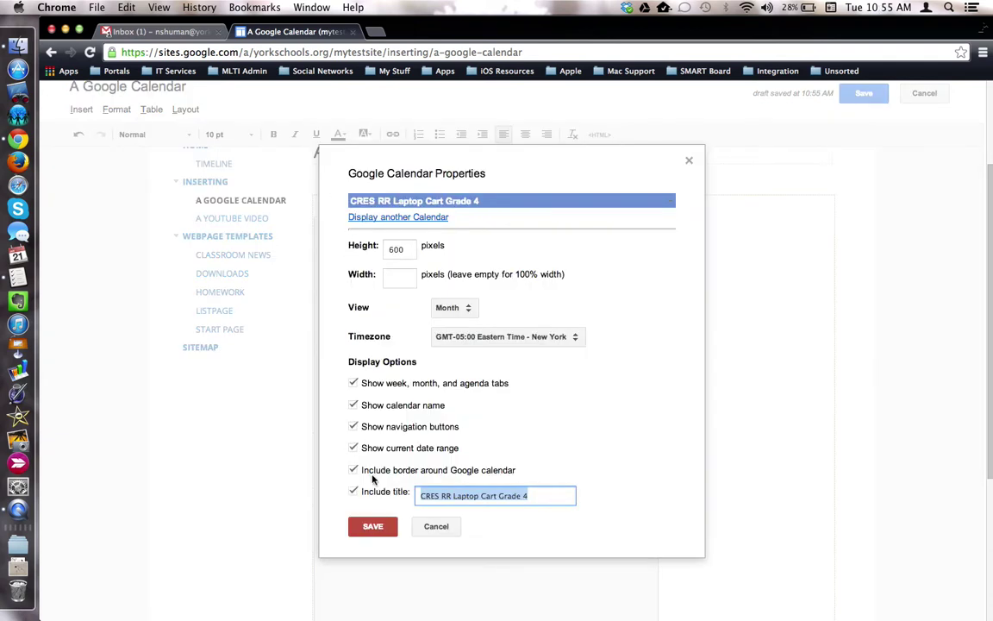
pyautogui.click(430, 524)
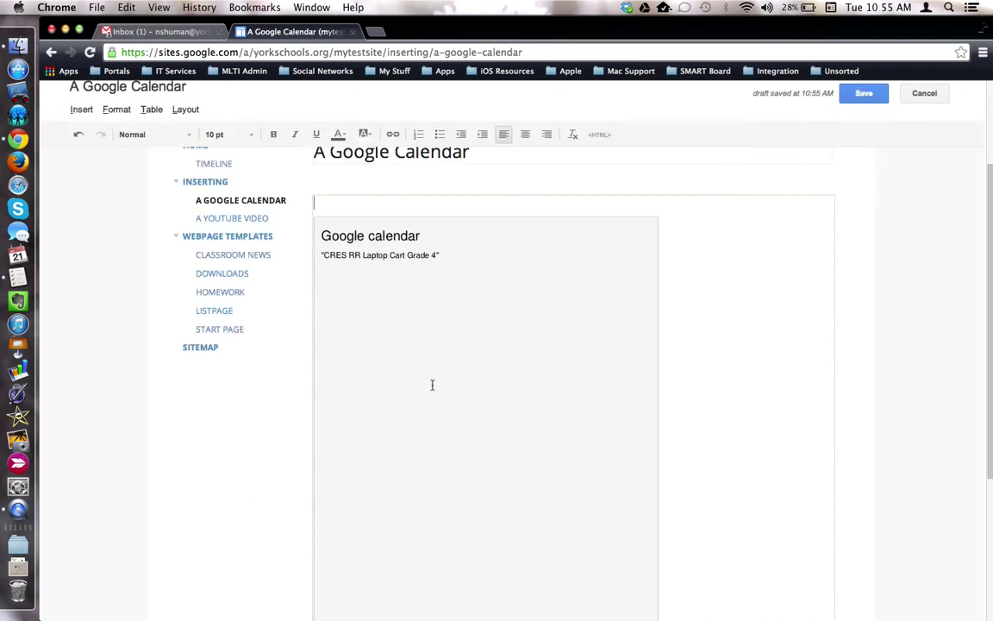
pyautogui.click(461, 238)
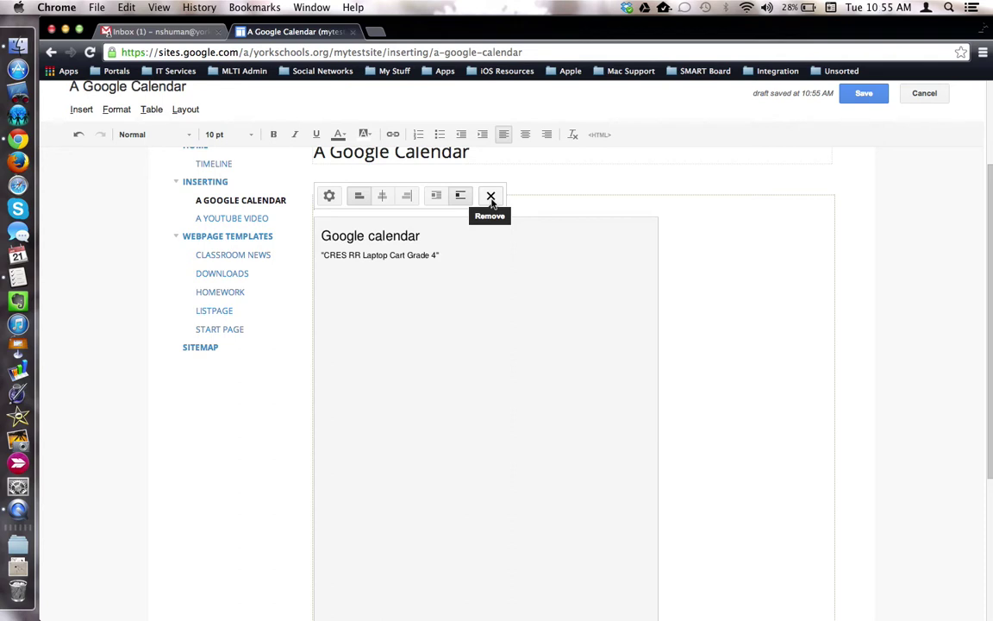
pyautogui.click(884, 97)
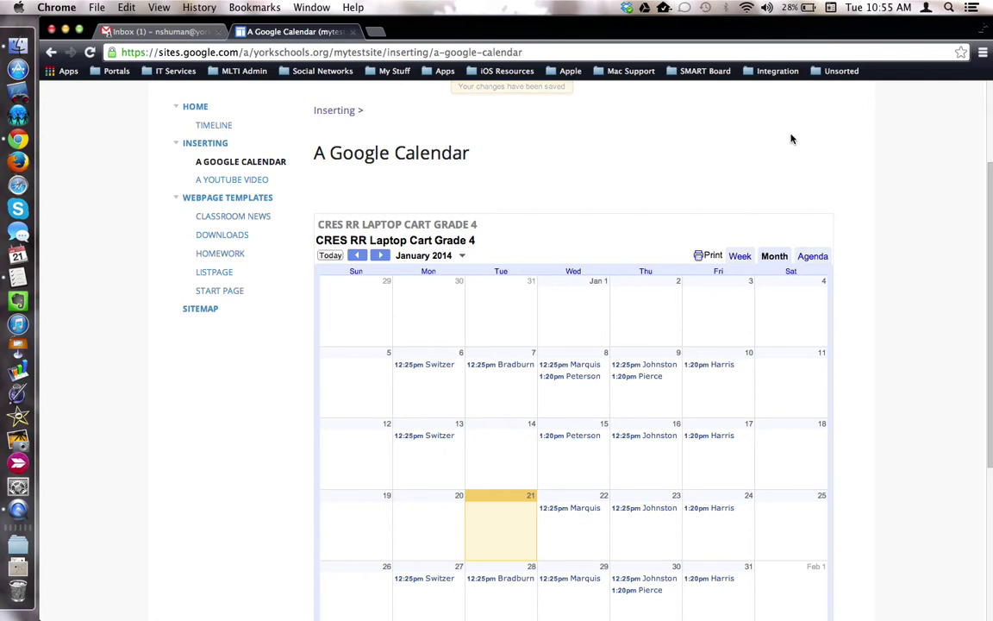
# - Put the A Google Calendar page back into edit mode
pyautogui.scroll(4, 791, 137)
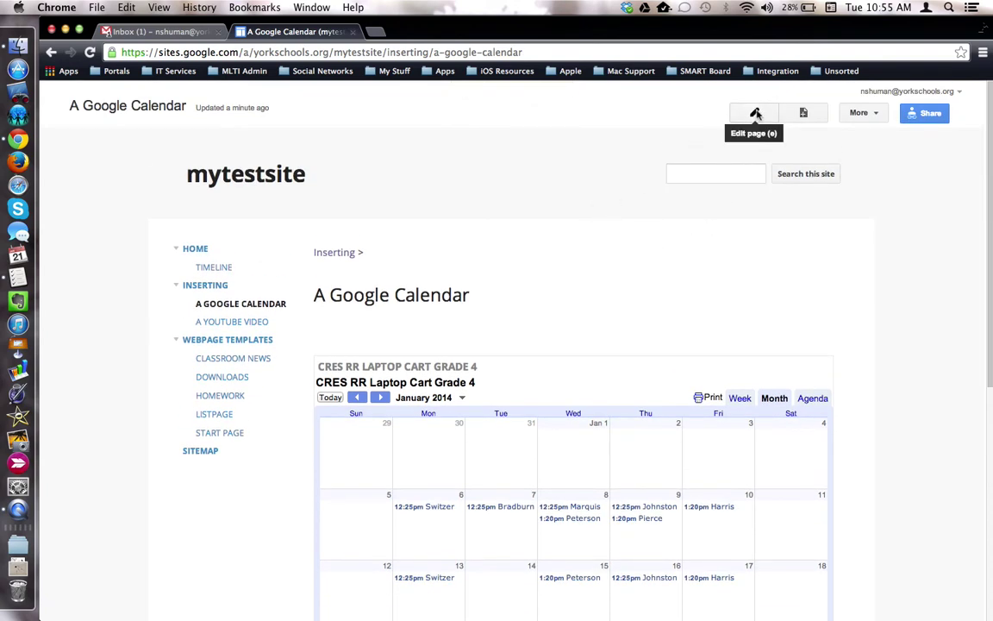
pyautogui.click(756, 113)
pyautogui.scroll(-3, 658, 237)
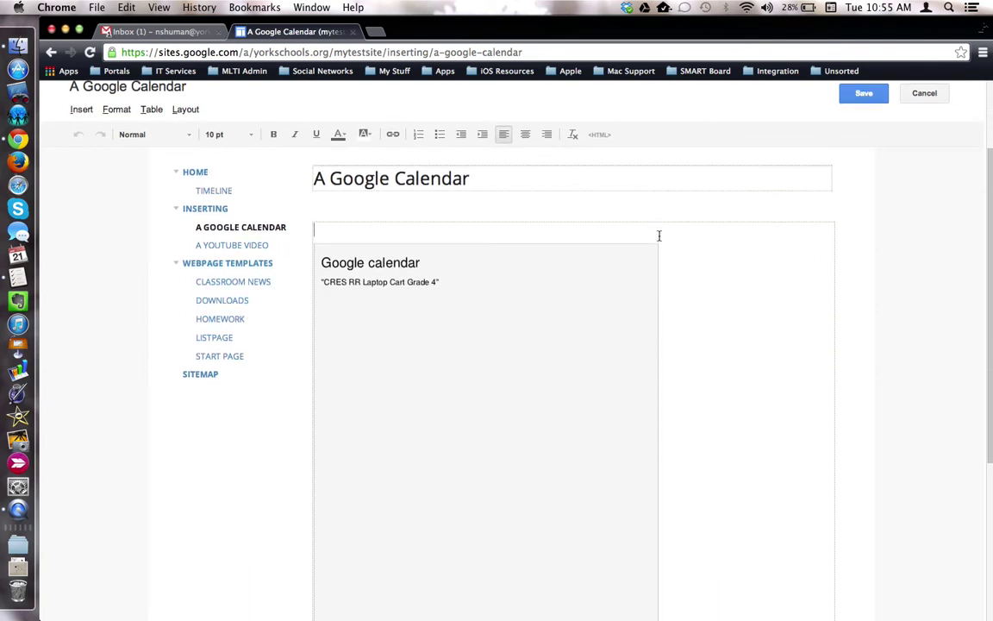
# - Add CRES RR iPad Cart Grade 4 as a second calendar in the gadget's properties
pyautogui.click(474, 347)
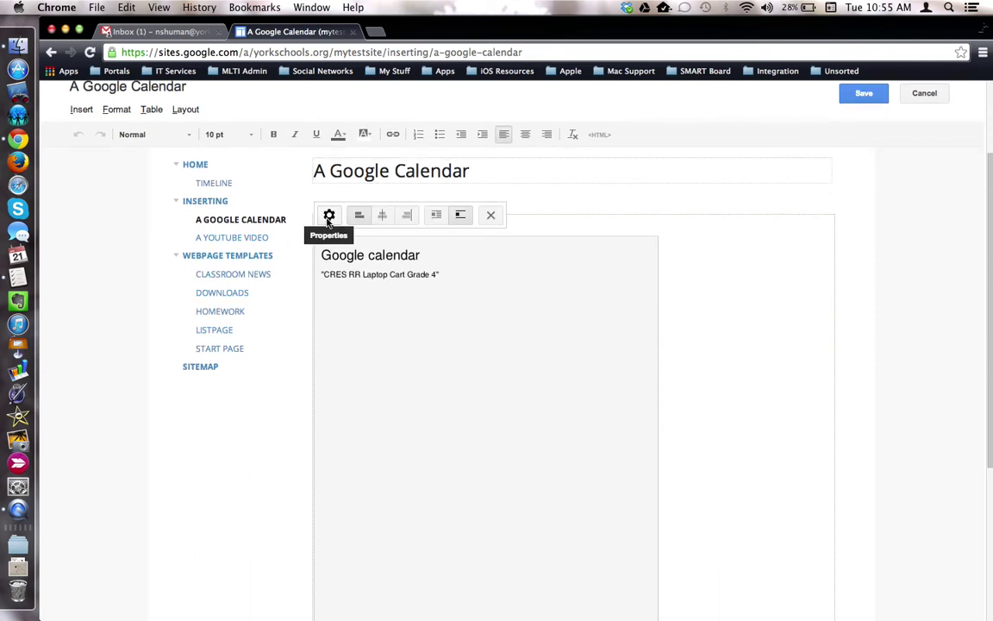
pyautogui.click(328, 216)
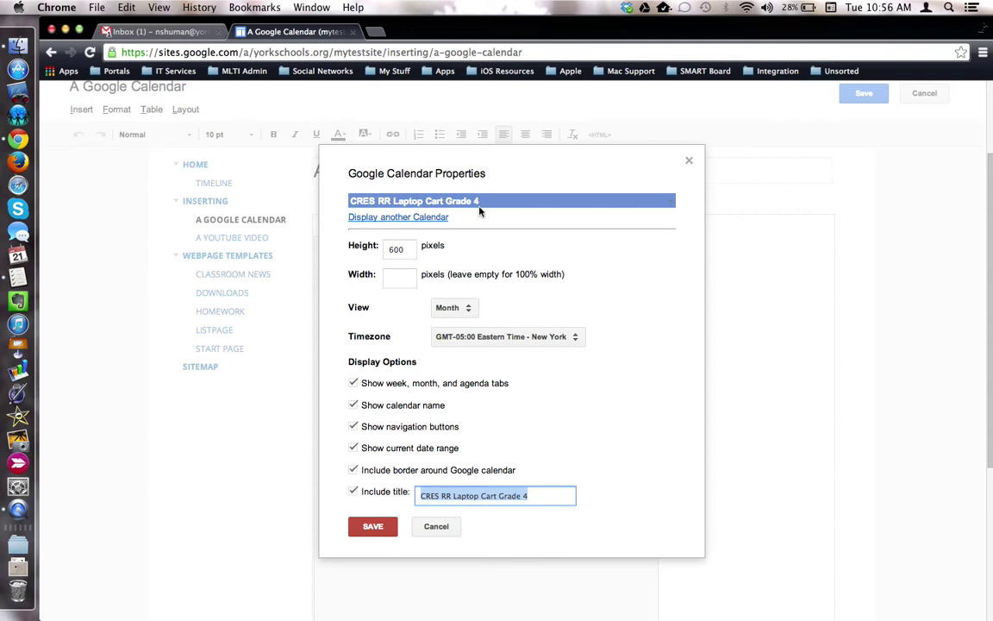
pyautogui.click(389, 217)
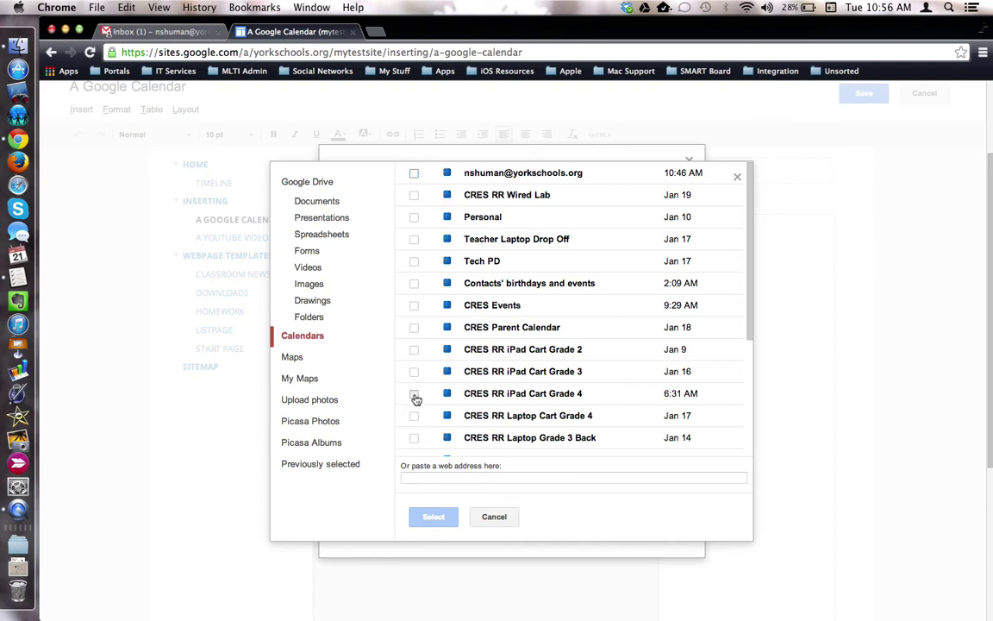
pyautogui.click(414, 395)
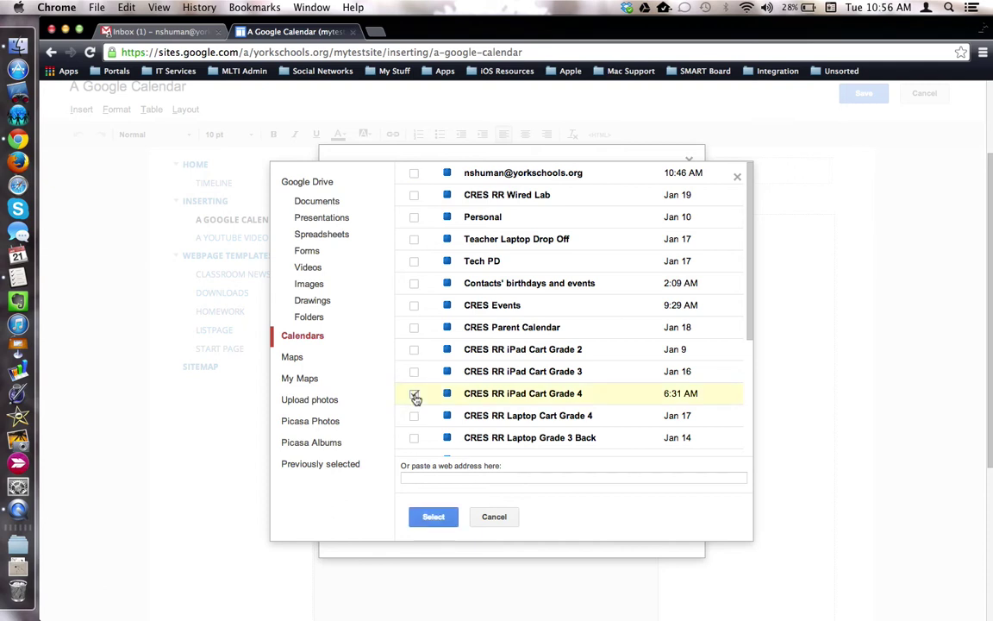
pyautogui.click(433, 517)
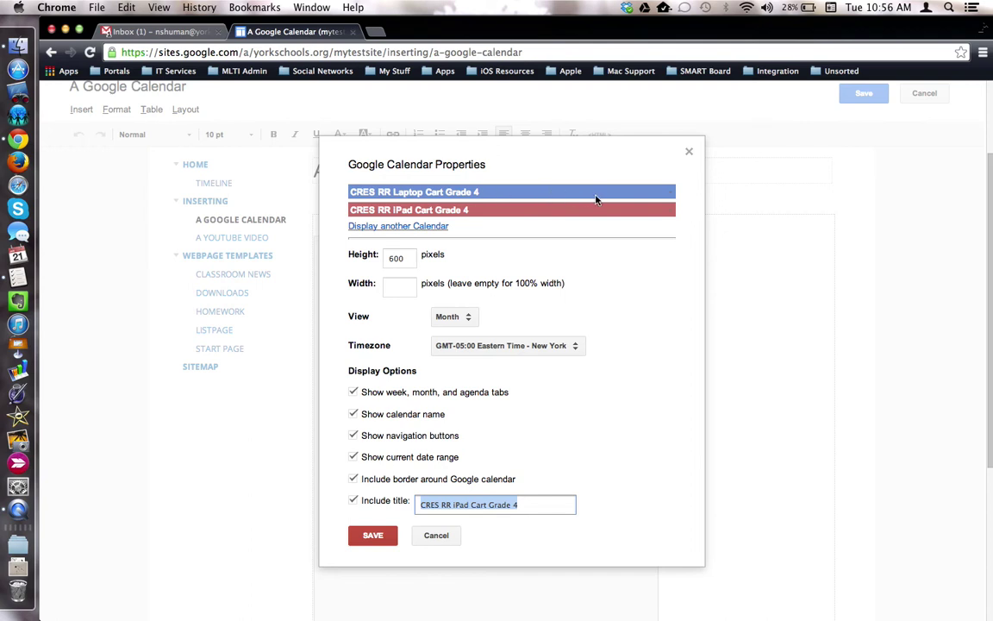
# - Colour Laptop Cart purple and iPad Cart yellow, apply the properties, and save the page
pyautogui.click(671, 196)
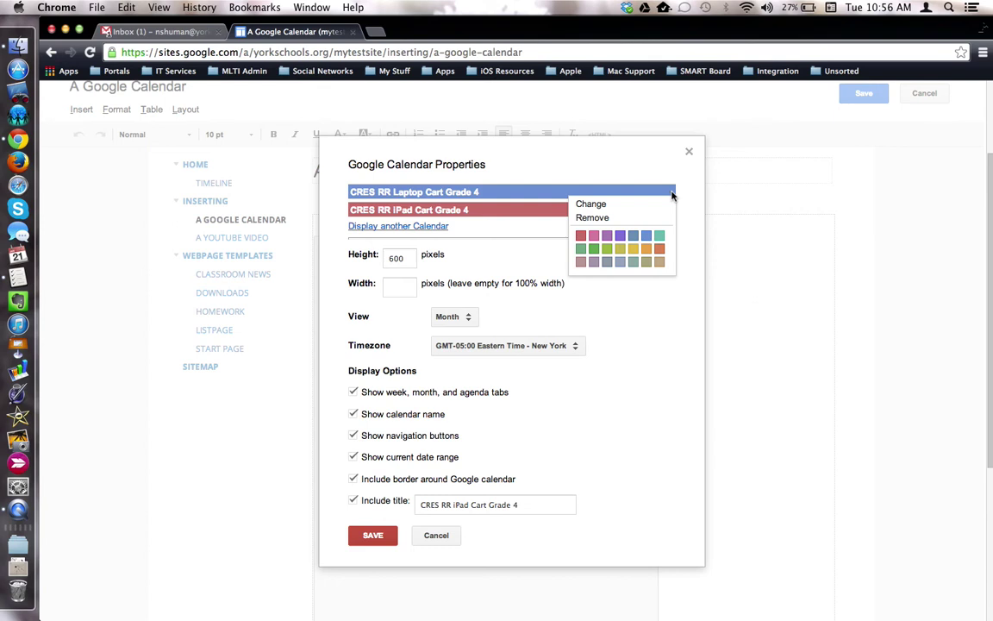
pyautogui.click(620, 235)
pyautogui.click(606, 210)
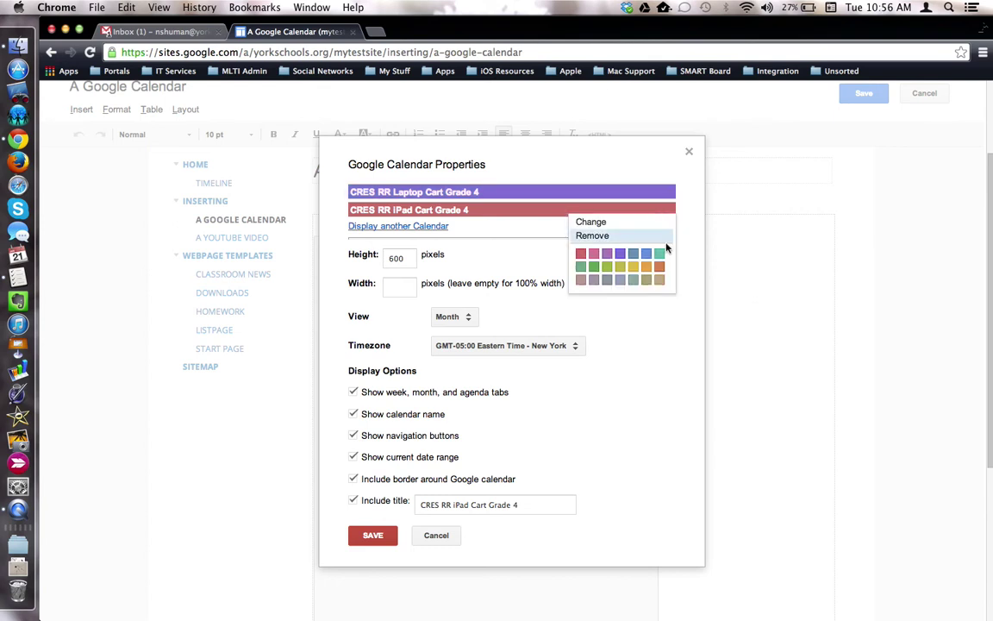
pyautogui.click(634, 268)
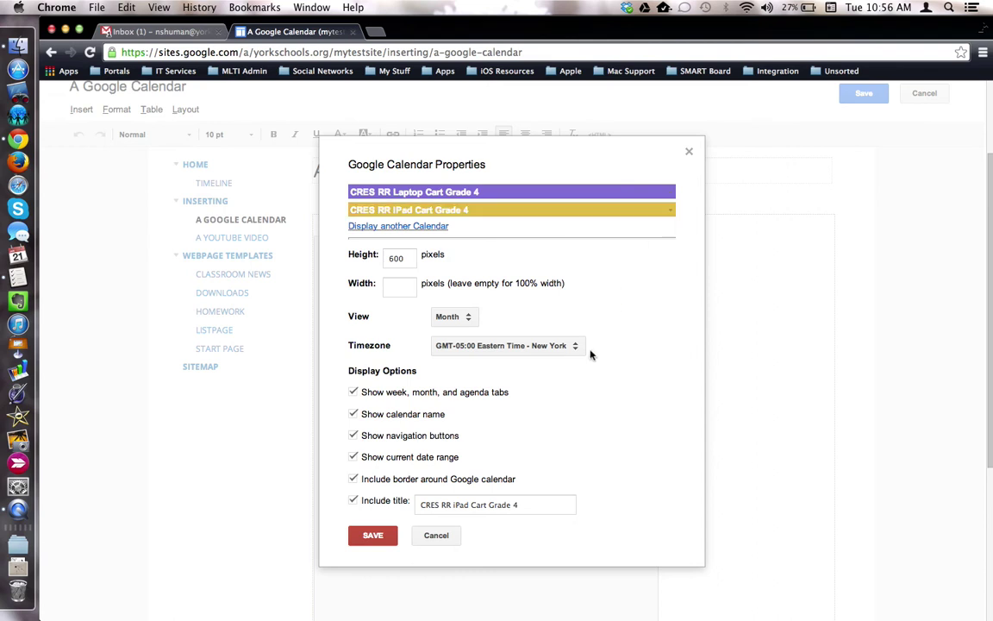
pyautogui.click(372, 536)
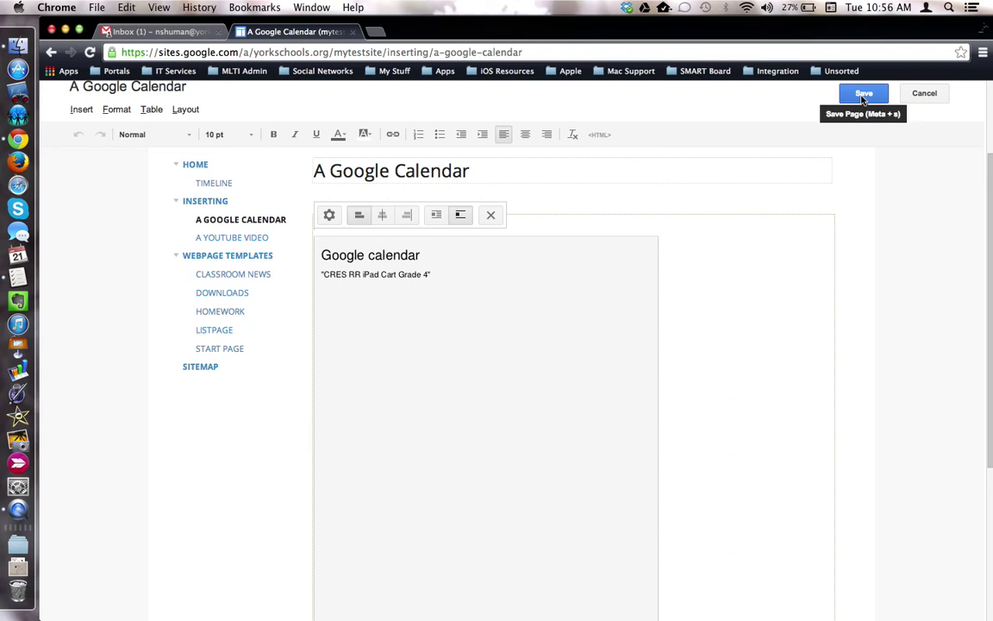
pyautogui.click(860, 97)
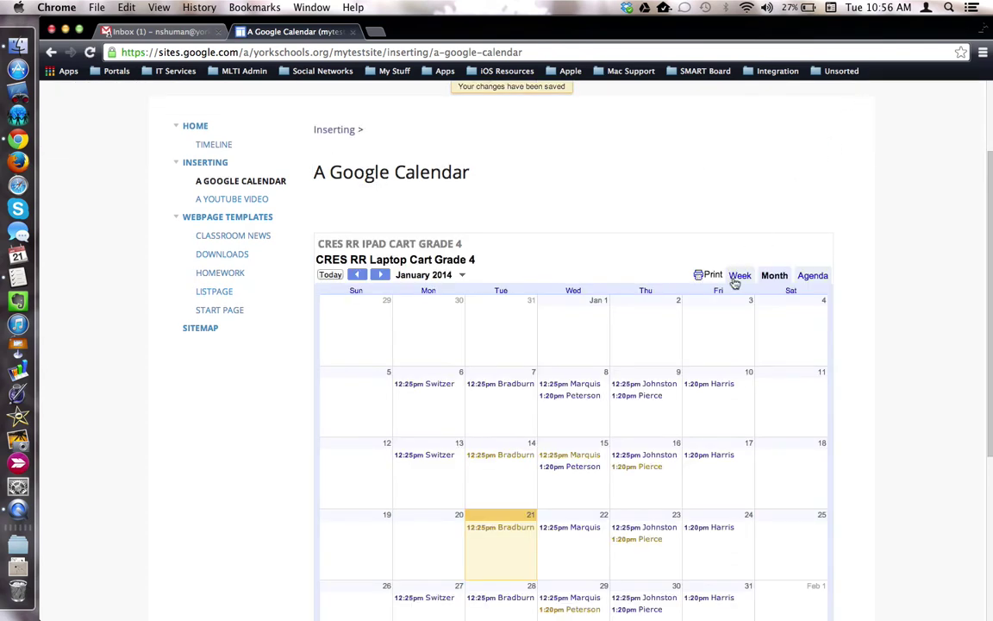
# - Scroll through the saved page to check the combined January 2014 calendar
pyautogui.scroll(-2, 736, 288)
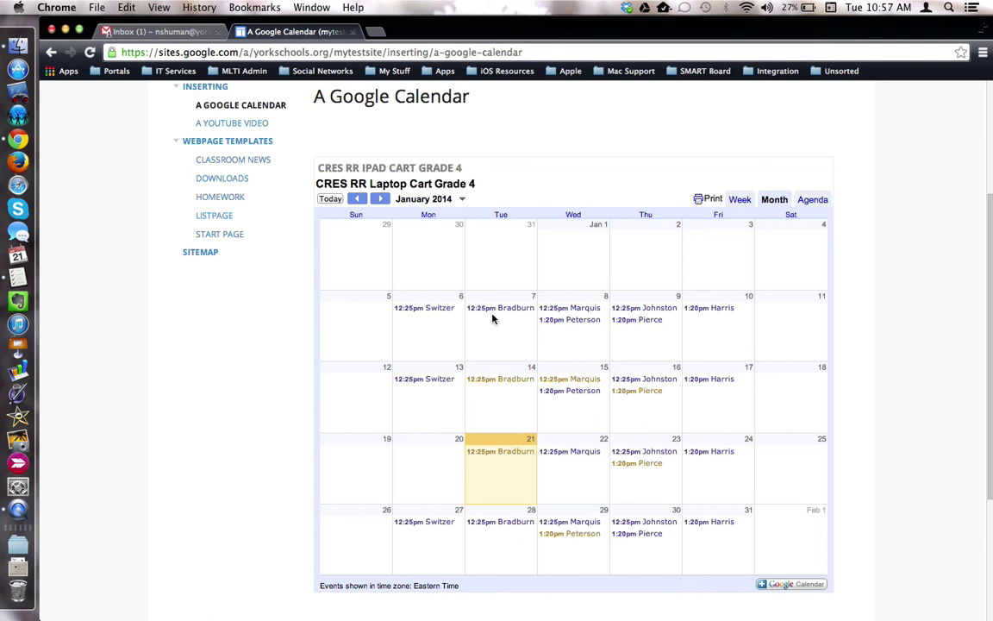
pyautogui.scroll(5, 492, 319)
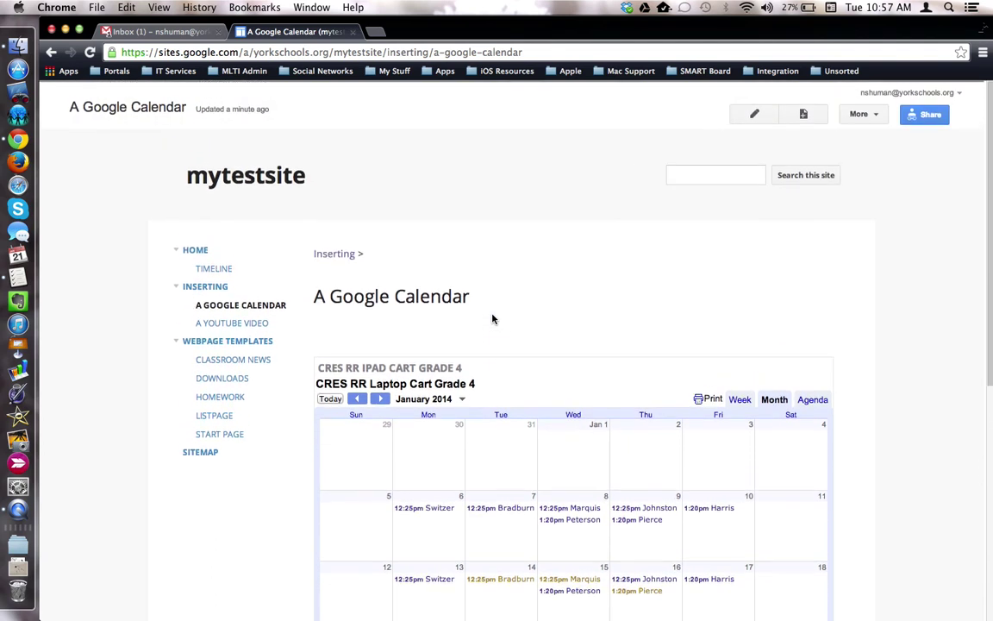
# - Re-enter edit mode and insert a new calendar with CRES RR iPad Cart Grade 4 selected
pyautogui.click(756, 116)
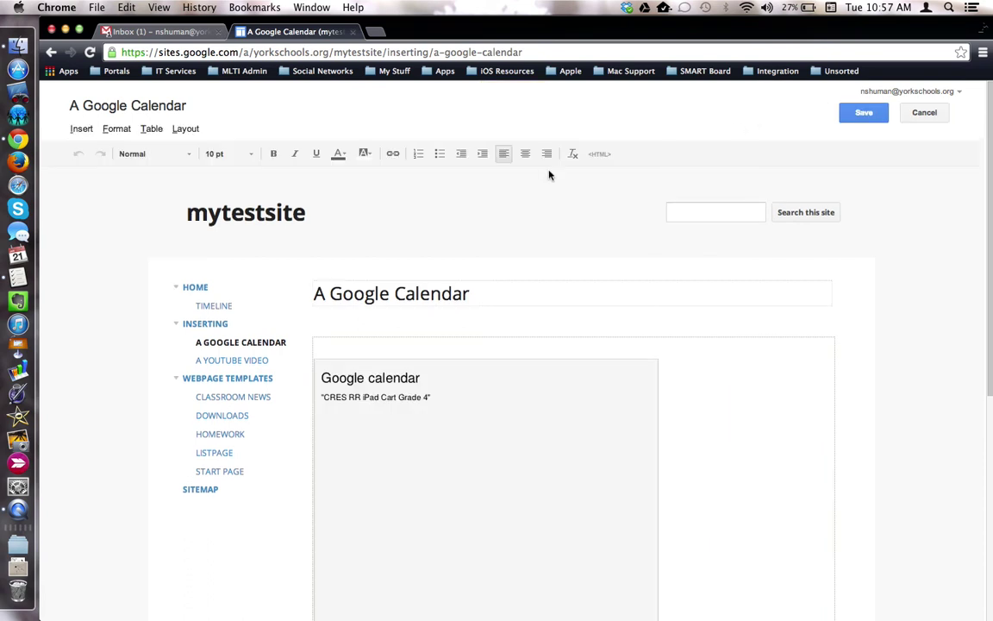
pyautogui.click(83, 130)
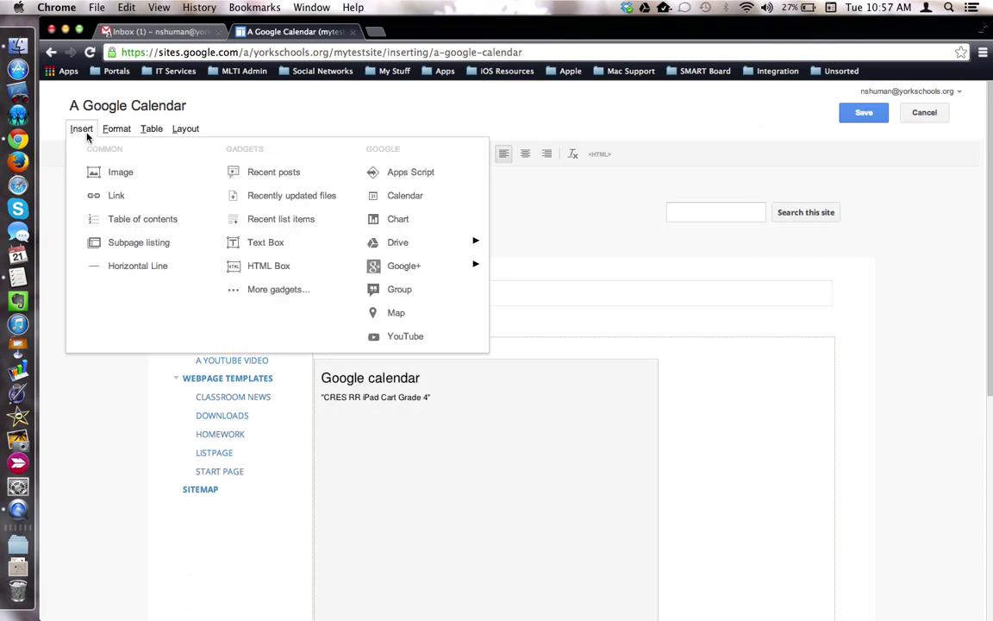
pyautogui.click(442, 200)
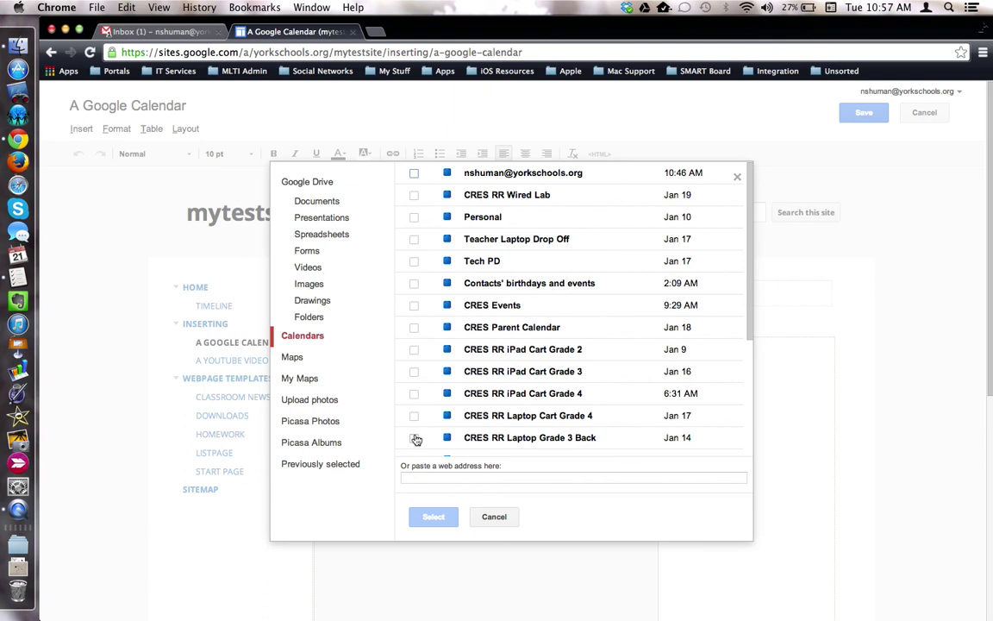
pyautogui.click(413, 393)
pyautogui.press('Return')
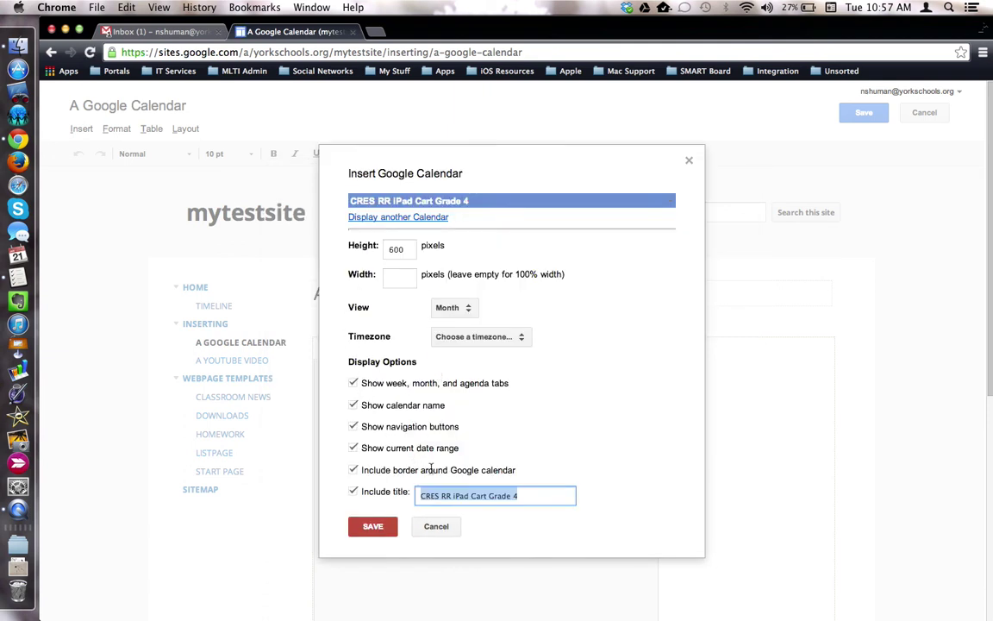